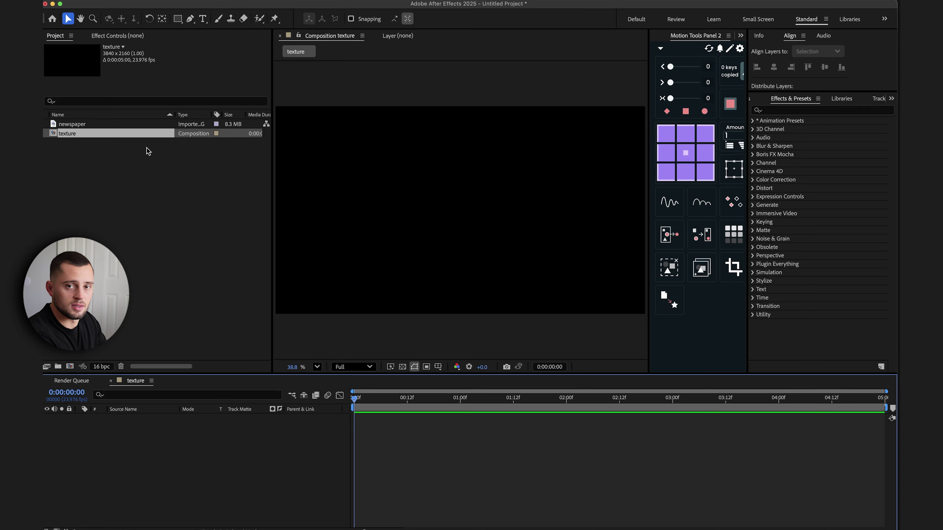
Step: Add the newspaper image to the texture composition as a layer and reveal its Transform properties
drag(122, 125, 149, 438)
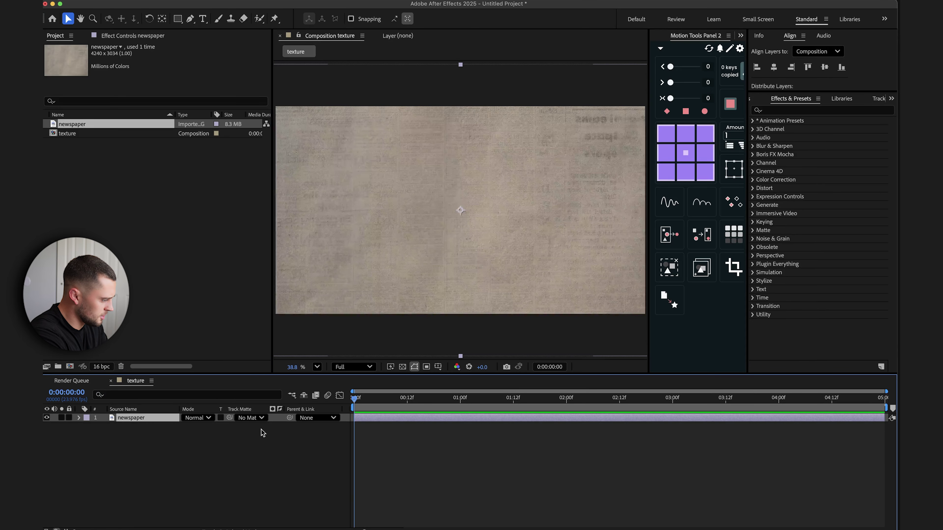
click(78, 418)
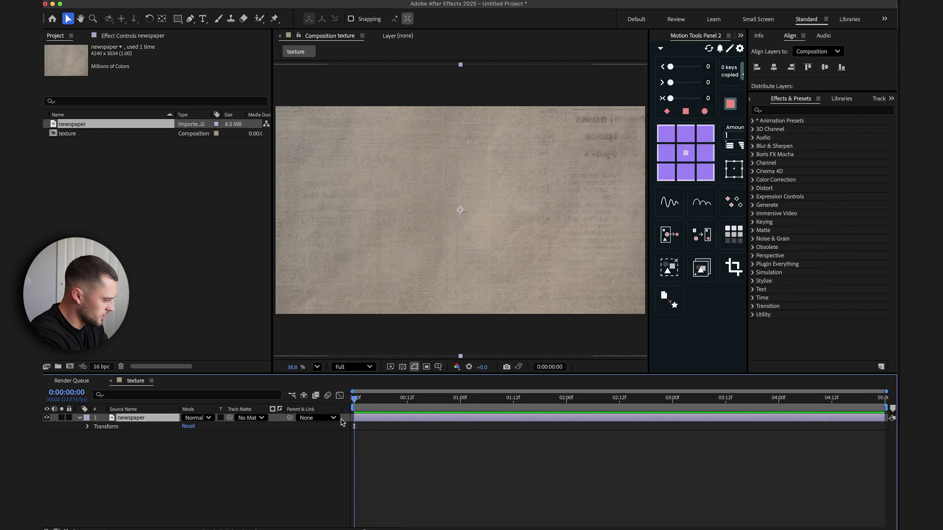
scroll(386, 456, up, 3)
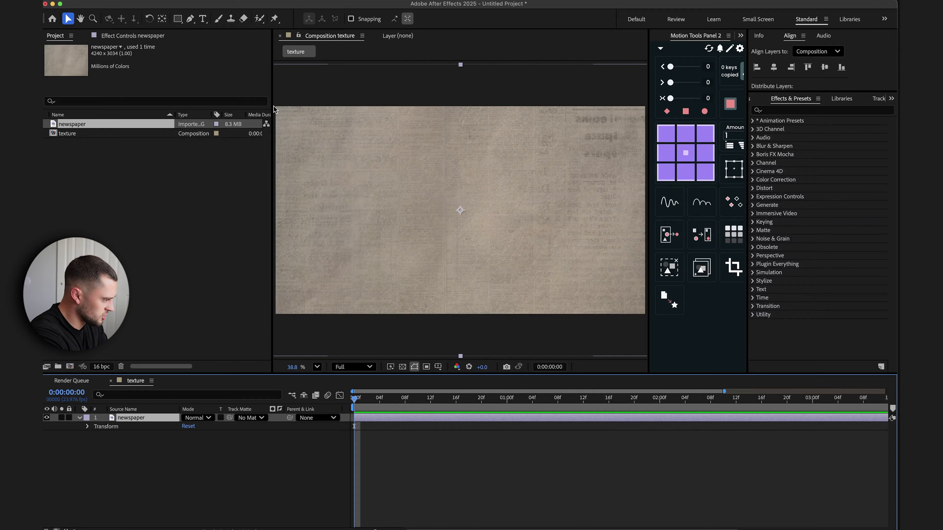
click(87, 426)
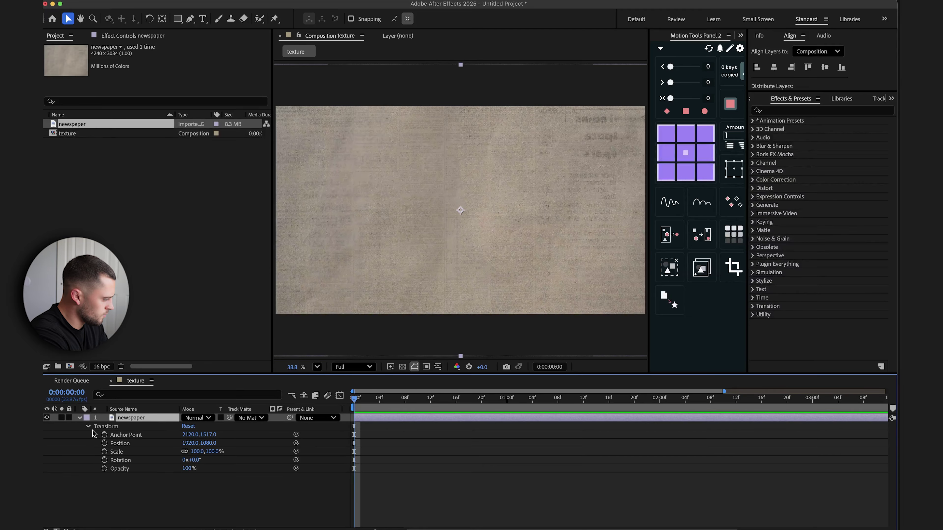
Step: Enable keyframing for the newspaper layer's Position, Scale and Rotation at frame 0
click(104, 443)
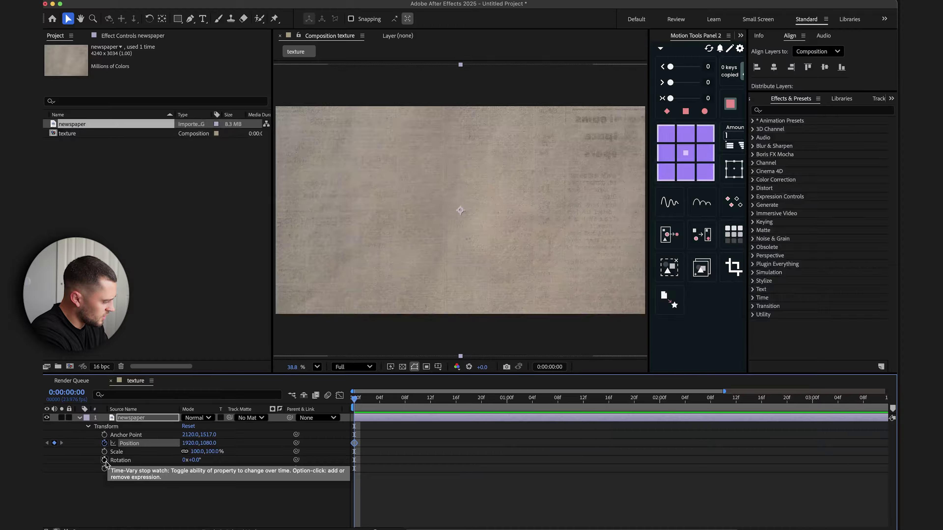
click(104, 452)
click(104, 460)
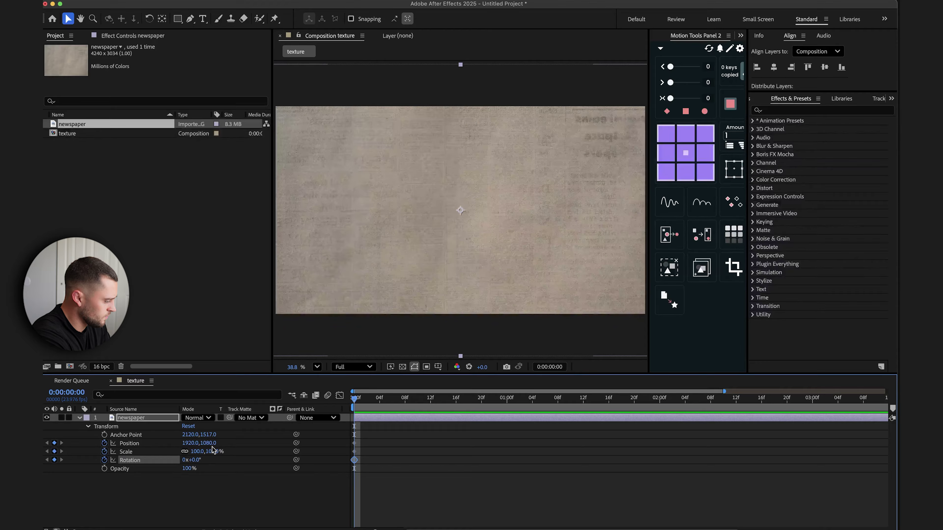
Step: Scale the newspaper layer to 121% and move it up and right to about 2440.6, 636.7 at frame 0
drag(212, 451, 222, 452)
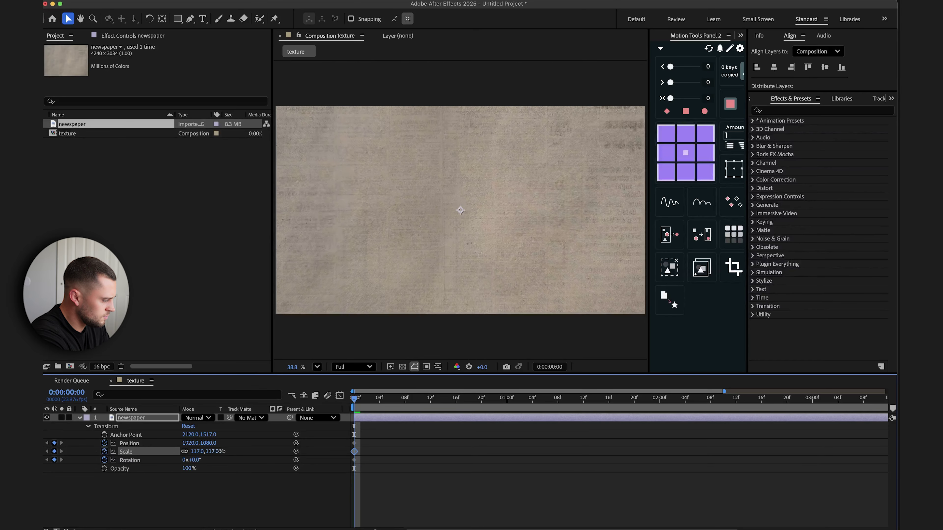
drag(222, 451, 223, 451)
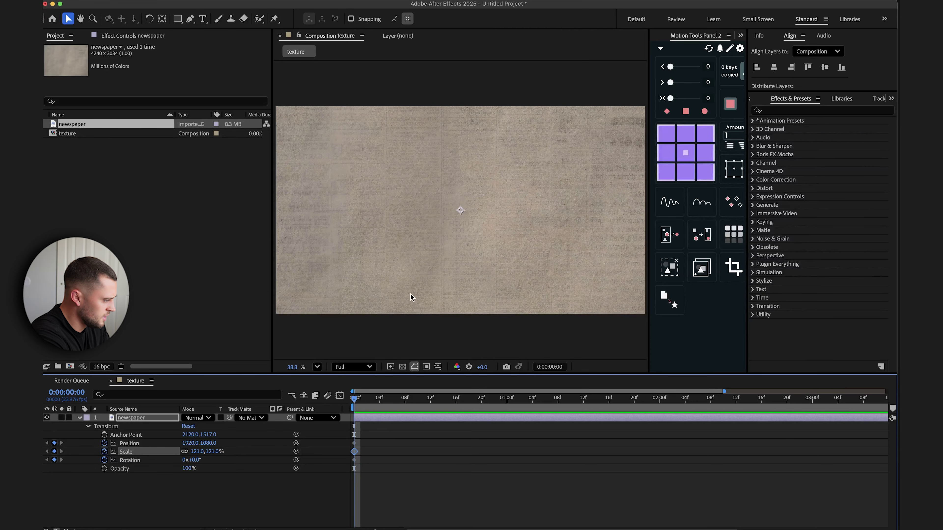
click(405, 283)
drag(404, 280, 433, 238)
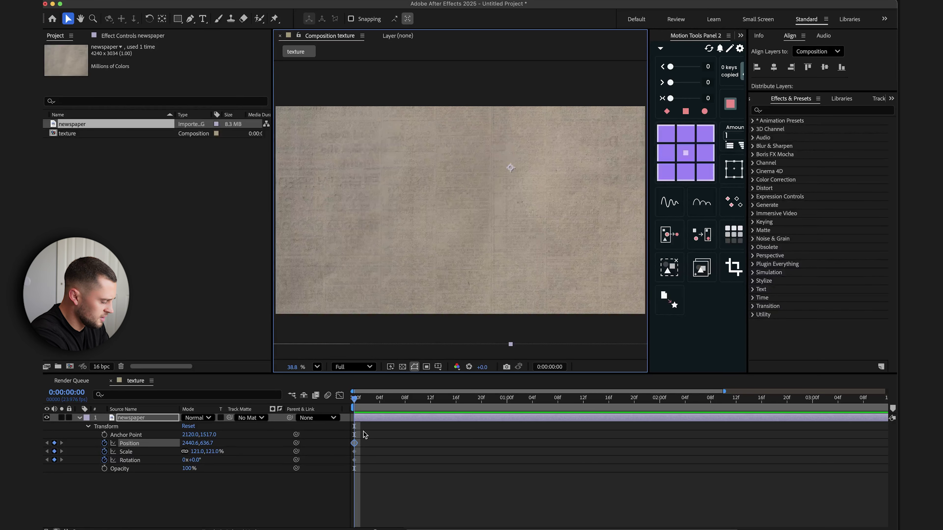
Step: At frame 4, move the newspaper layer down and left to a new position keyframe at about 1435.5, 1559.4
key(Page_Down)
key(Page_Down)
key(Page_Down)
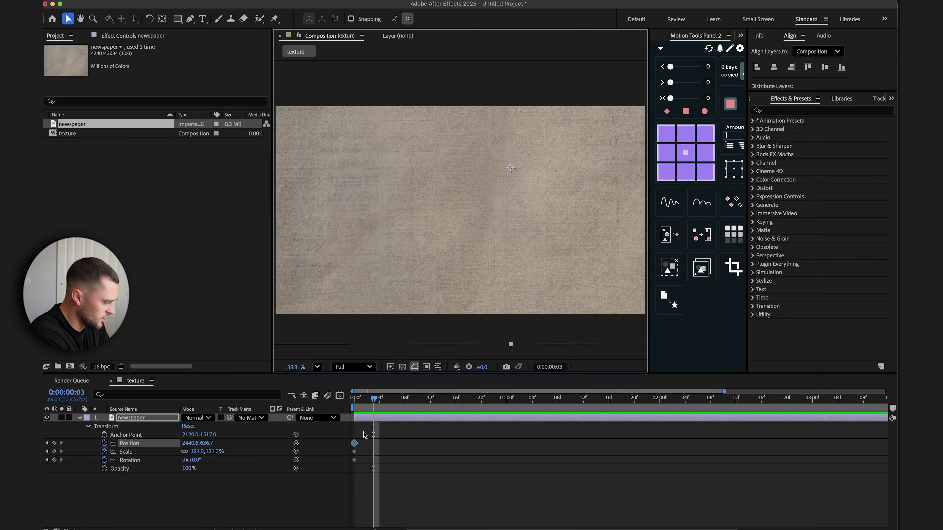
key(Page_Down)
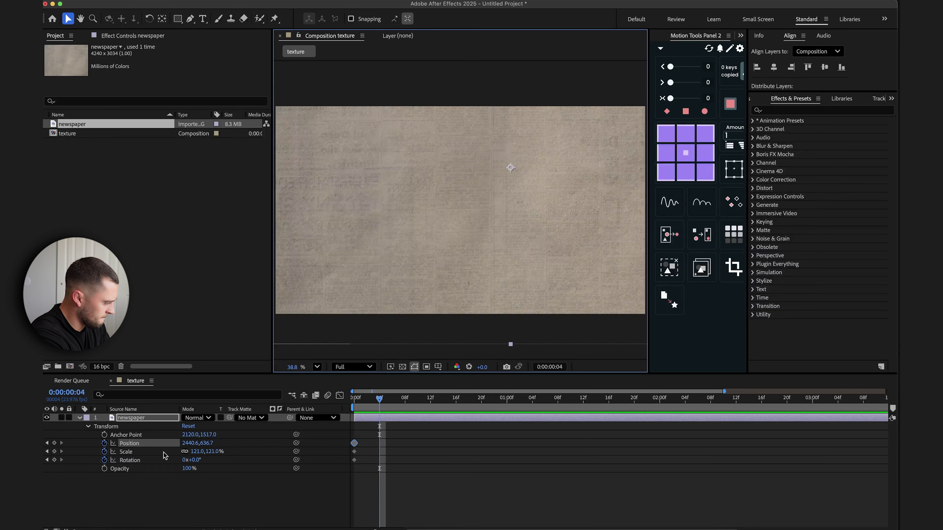
drag(532, 233, 436, 320)
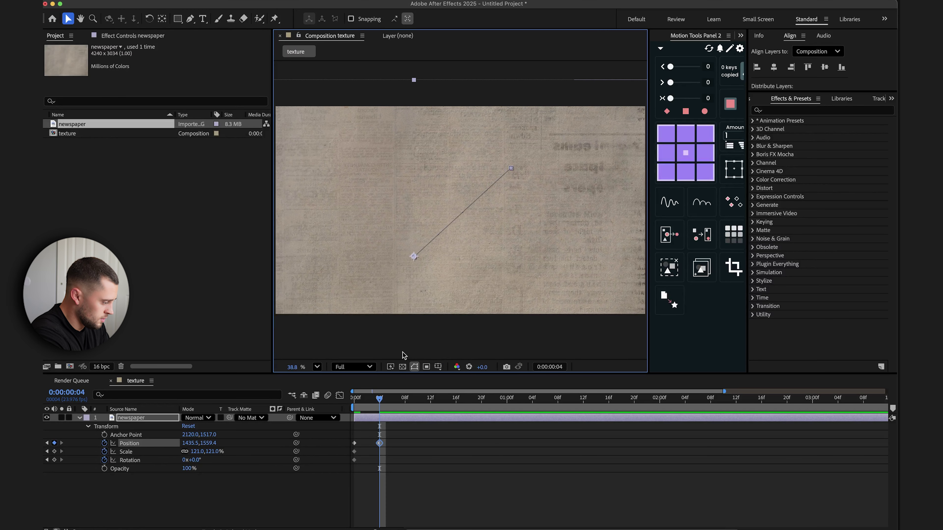
Step: At frame 8, move the newspaper layer right to a new position keyframe at about 2466.4, 1667.6
key(Page_Down)
key(Page_Down)
key(Page_Down)
key(Page_Down)
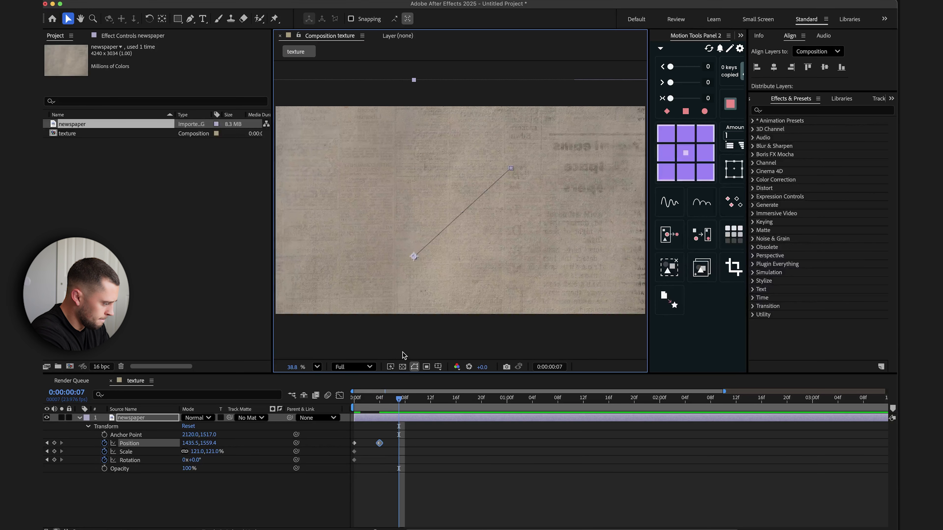
drag(416, 312, 491, 303)
Step: At frame 12, move the newspaper layer up and left to a new position keyframe at about 1347.9, 760.4
key(Page_Down)
key(Page_Down)
key(Page_Down)
key(Page_Down)
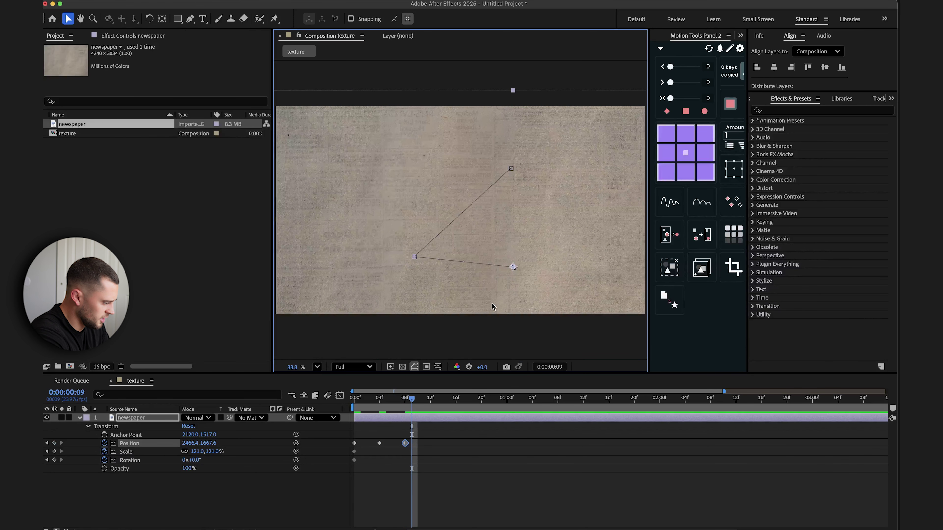
drag(534, 282, 428, 197)
Step: Duplicate the first position keyframe at frame 16 so the movement ends where it starts
key(Page_Down)
key(Page_Down)
key(Page_Down)
key(Page_Down)
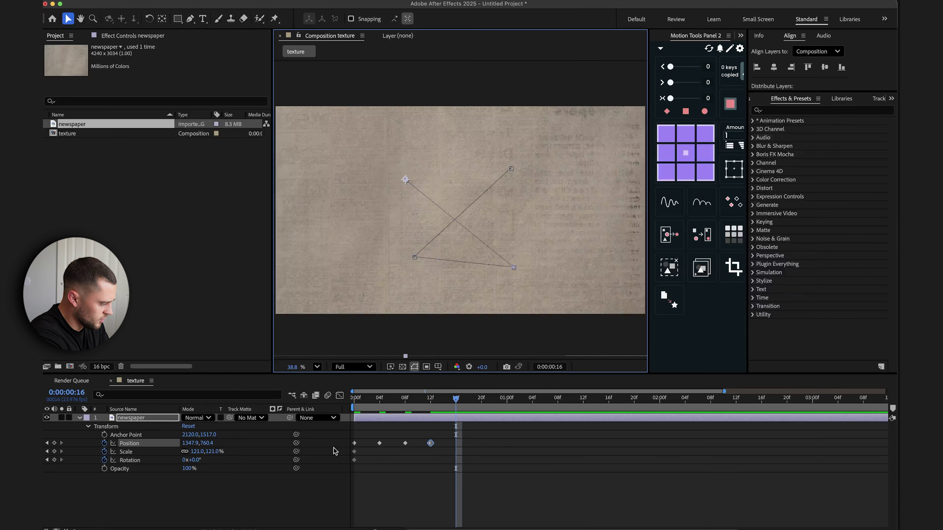
click(355, 444)
key(ctrl+c)
key(ctrl+v)
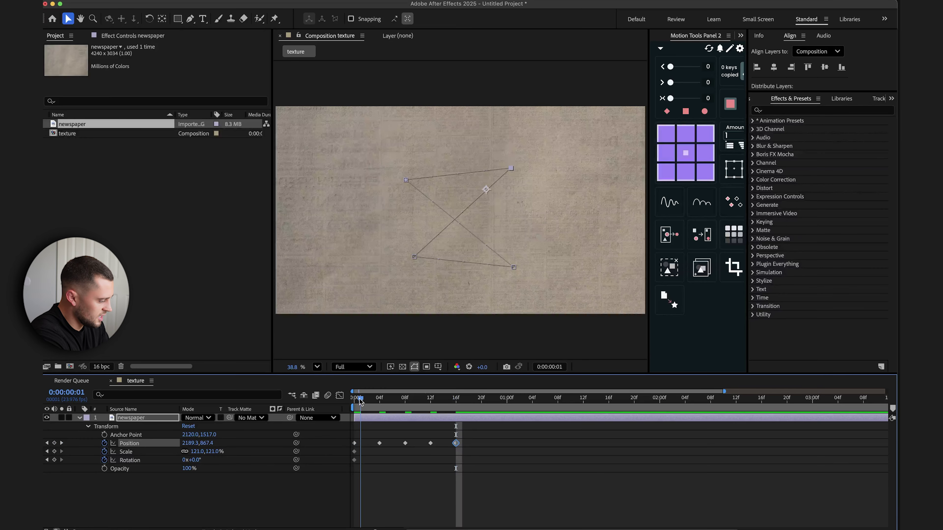
Step: Go back to frame 0 and remove keyframing from the newspaper layer's Scale and Rotation
drag(361, 399, 351, 427)
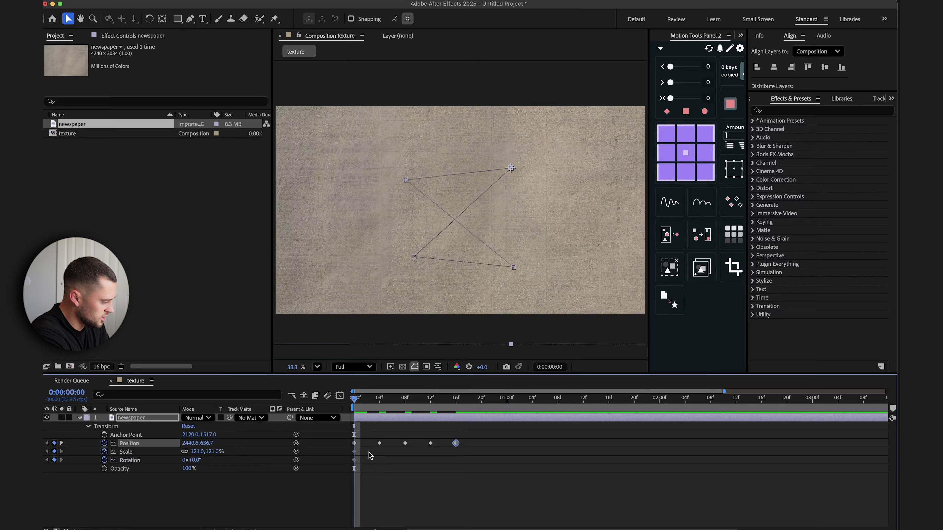
click(104, 451)
click(104, 460)
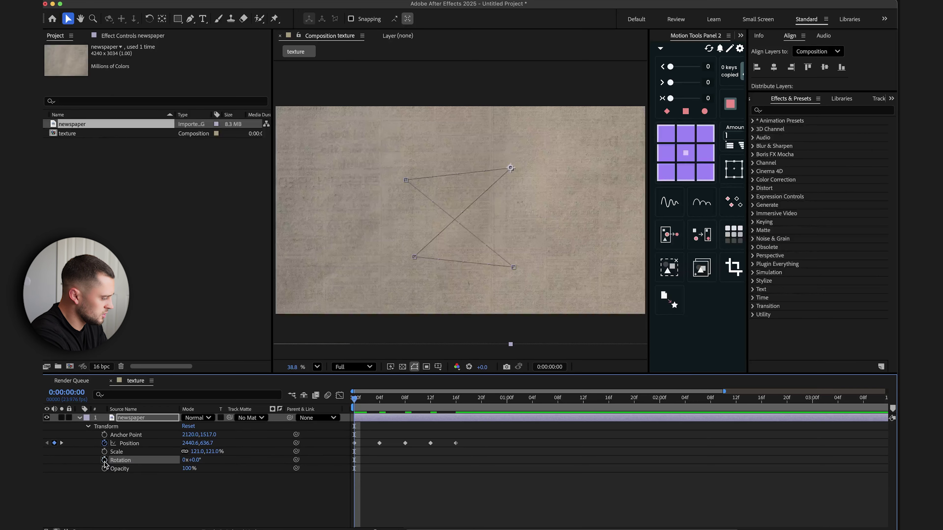
Step: Convert all five position keyframes of the newspaper layer to hold keyframes
drag(458, 445, 353, 450)
right_click(353, 449)
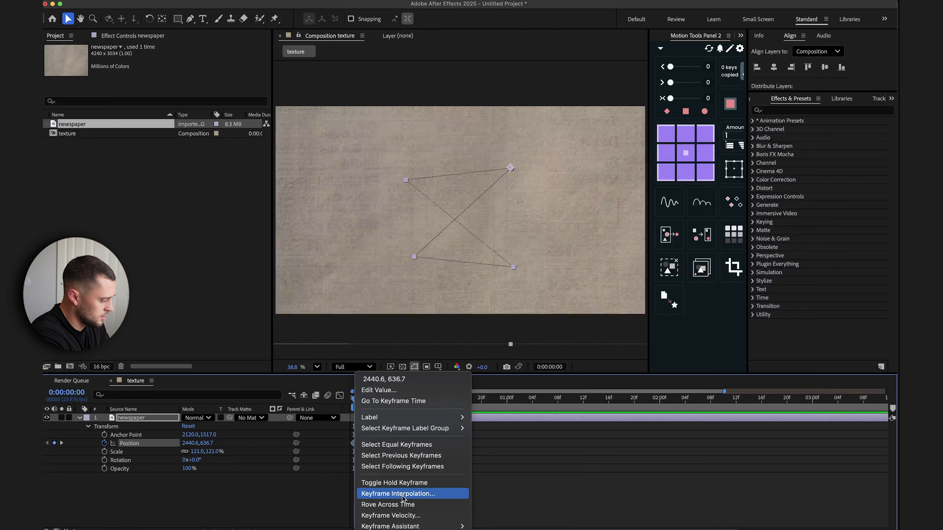
click(406, 484)
click(428, 472)
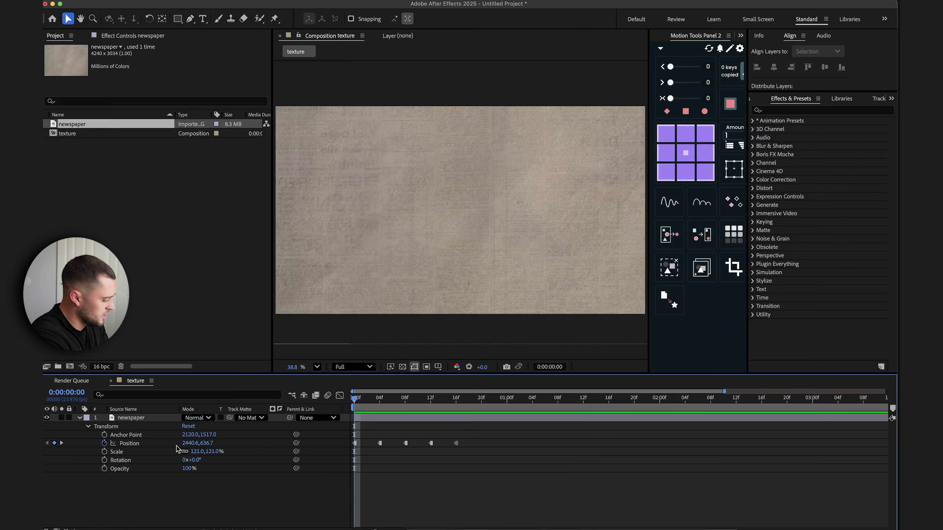
Step: Add the expression loopOutDuration(type = "cycle", duration = 0) to the newspaper layer's Position
alt+click(105, 443)
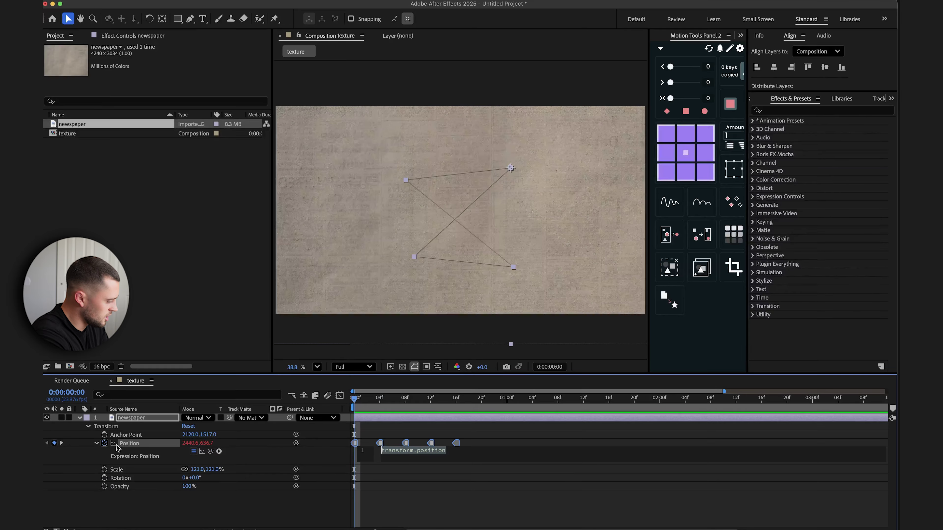
click(218, 451)
mouse_move(251, 484)
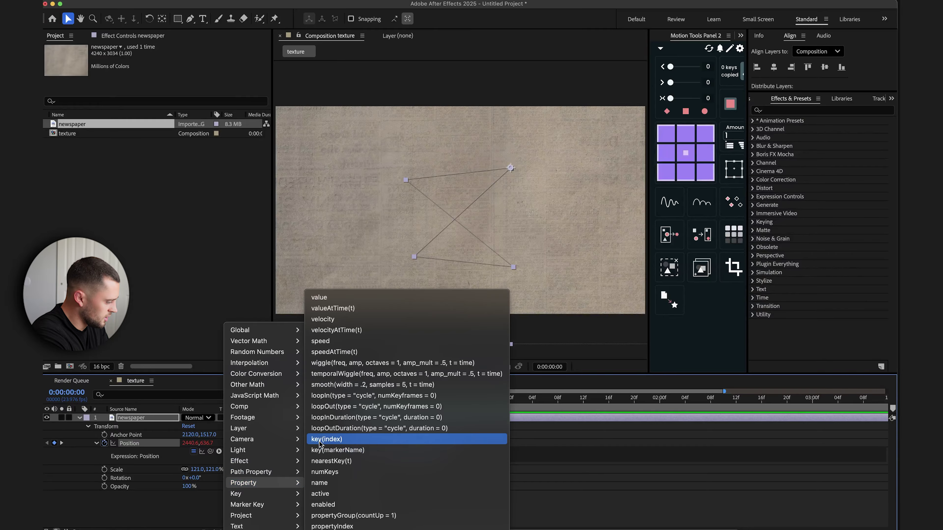
click(328, 428)
click(345, 407)
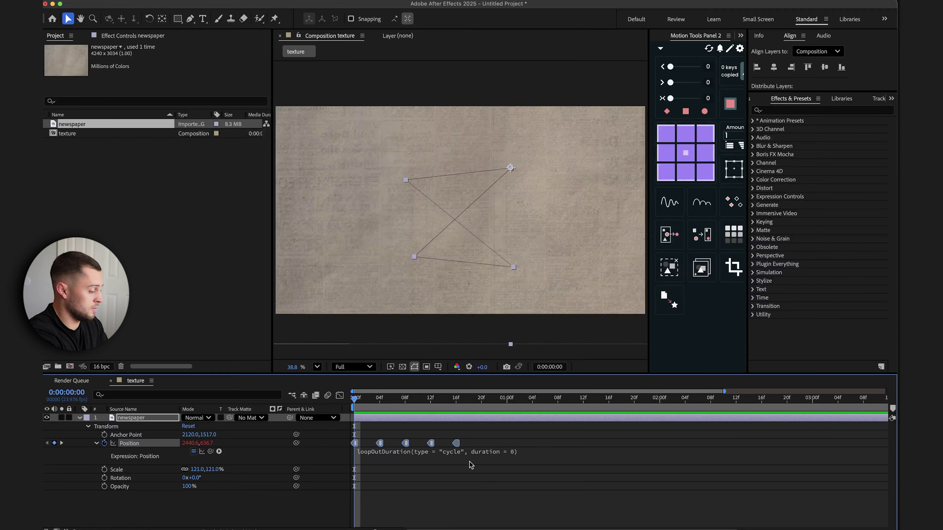
Step: Preview the looping position animation, return to frame 0 and deselect everything
key(space)
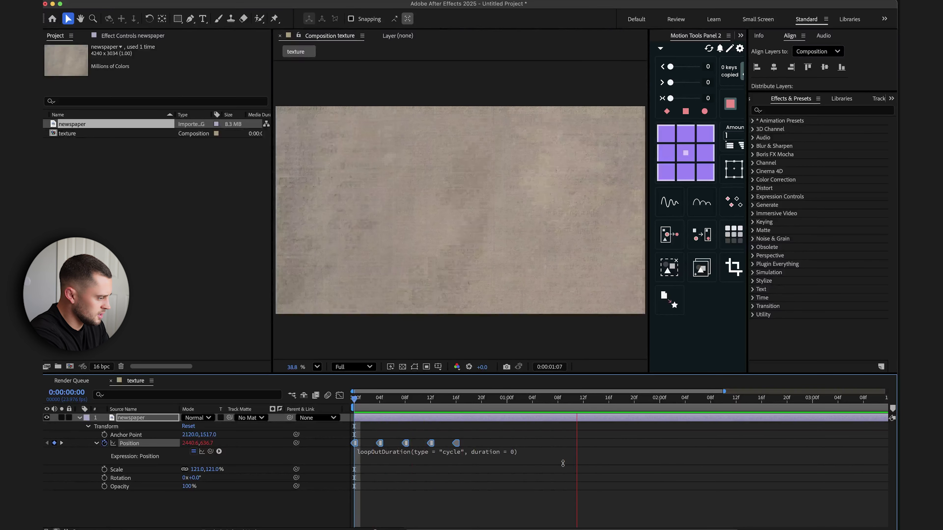
key(space)
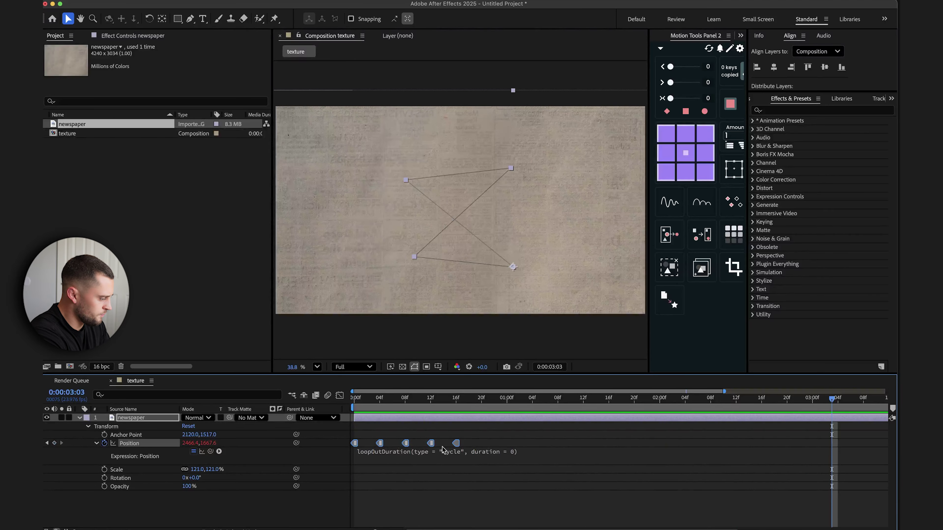
key(Home)
click(397, 496)
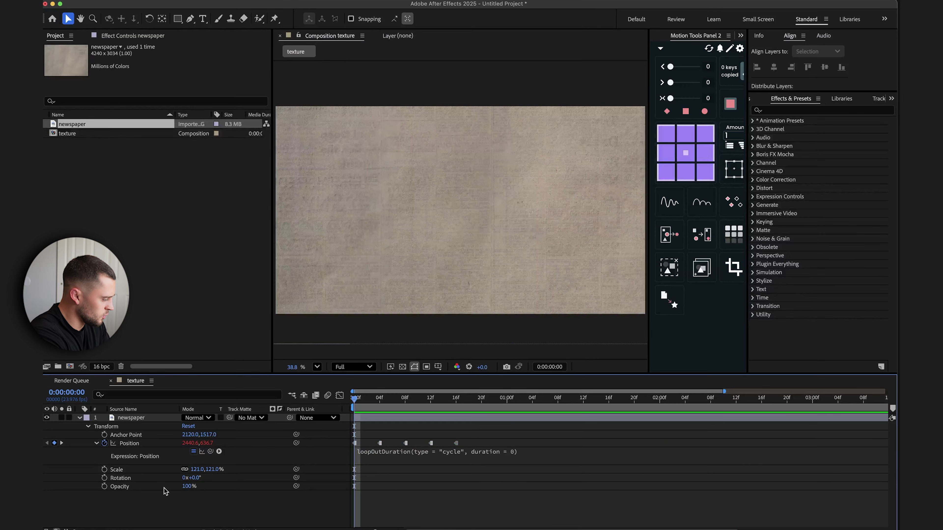
Step: Keyframe the newspaper layer's rotation at 0° on frame 0 and 180° on frame 4
click(104, 478)
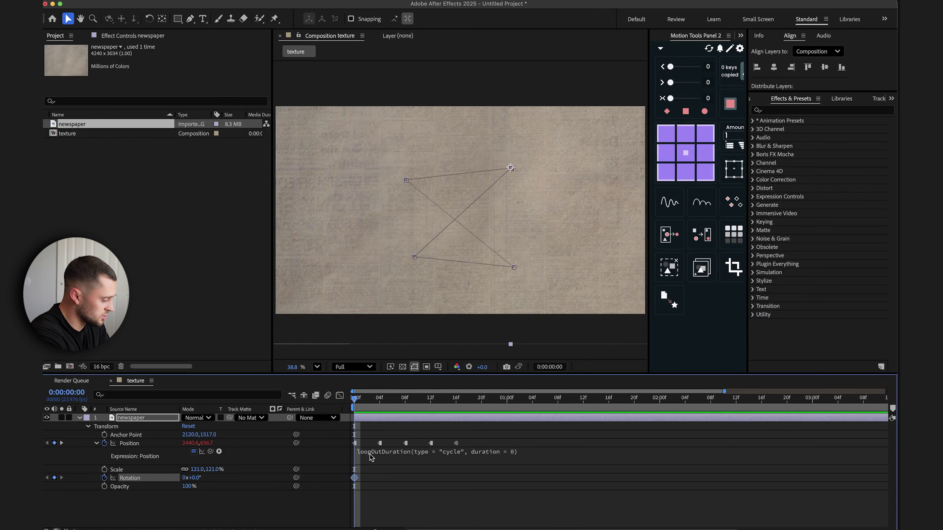
drag(372, 399, 378, 404)
click(197, 479)
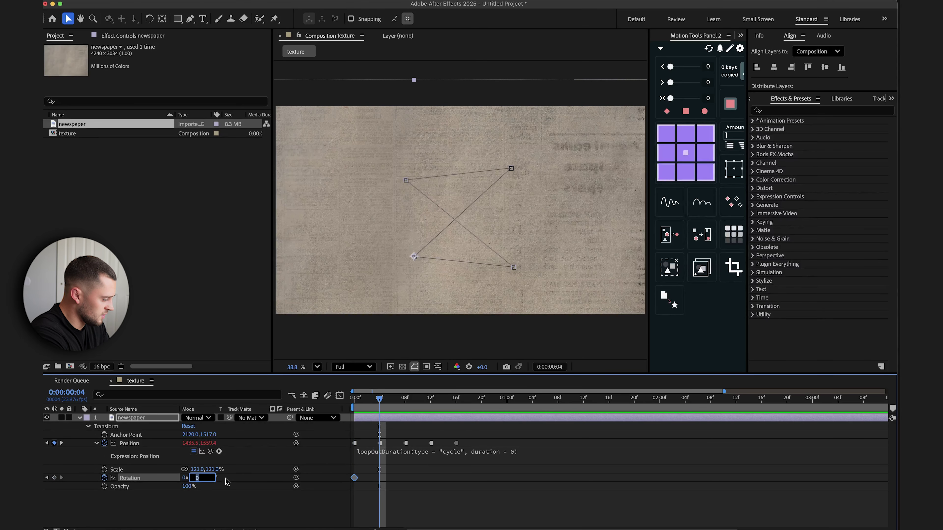
text(180)
key(Return)
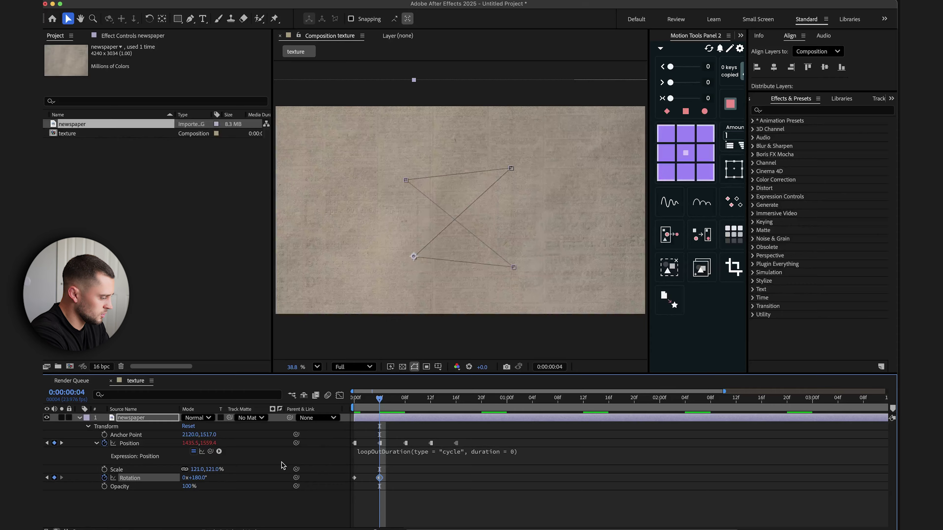
Step: At frame 8, rotate the newspaper layer to 272° and shift it left to about 1950.9, 1657.3
click(405, 399)
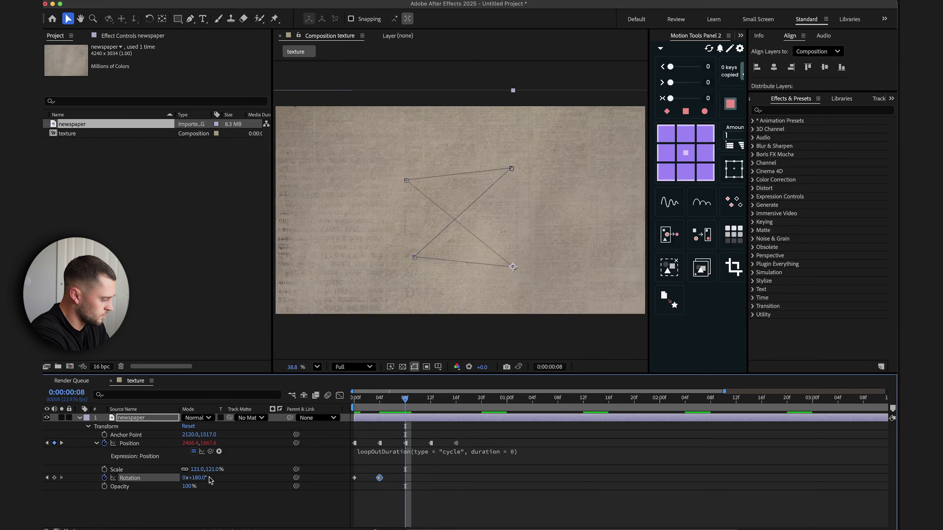
drag(201, 479, 247, 479)
drag(571, 236, 522, 235)
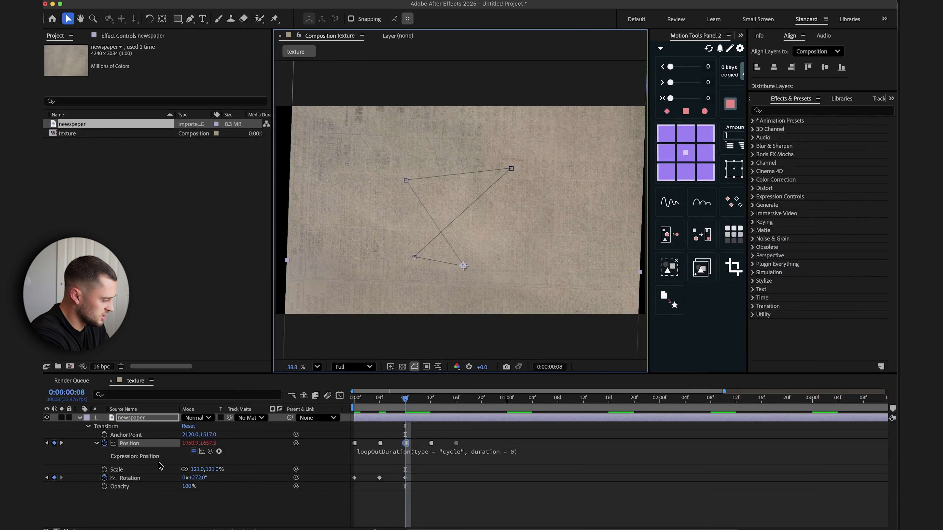
Step: Keyframe the newspaper layer's scale at 145% on frame 8 and 121% on frame 4, and return to frame 0
click(104, 470)
drag(213, 469, 226, 470)
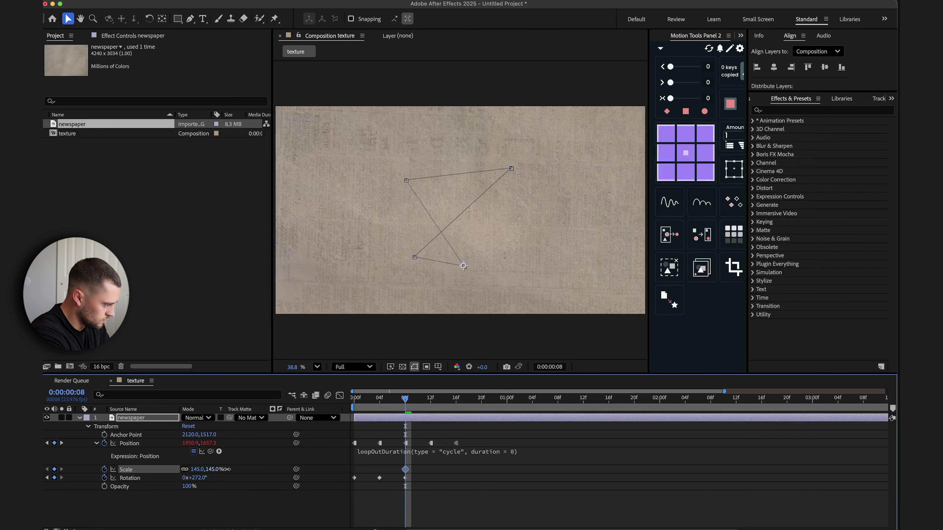
click(379, 403)
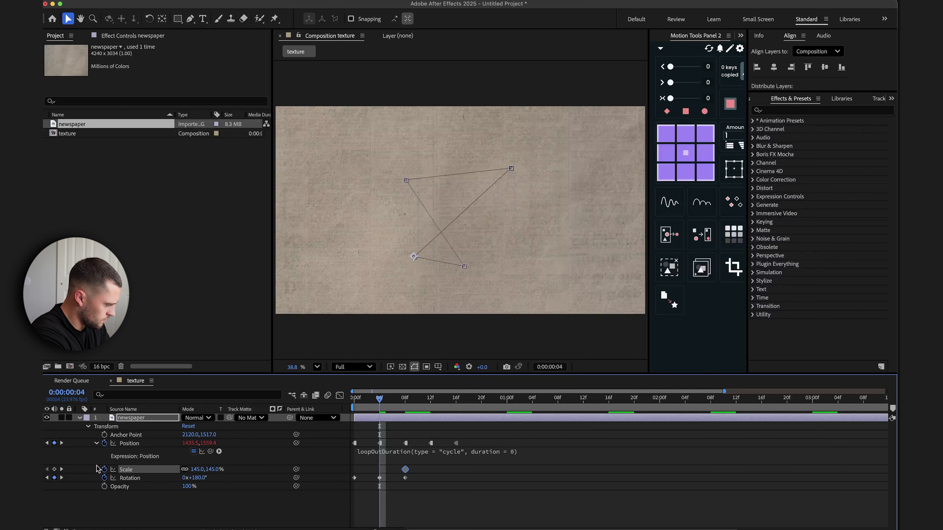
click(55, 469)
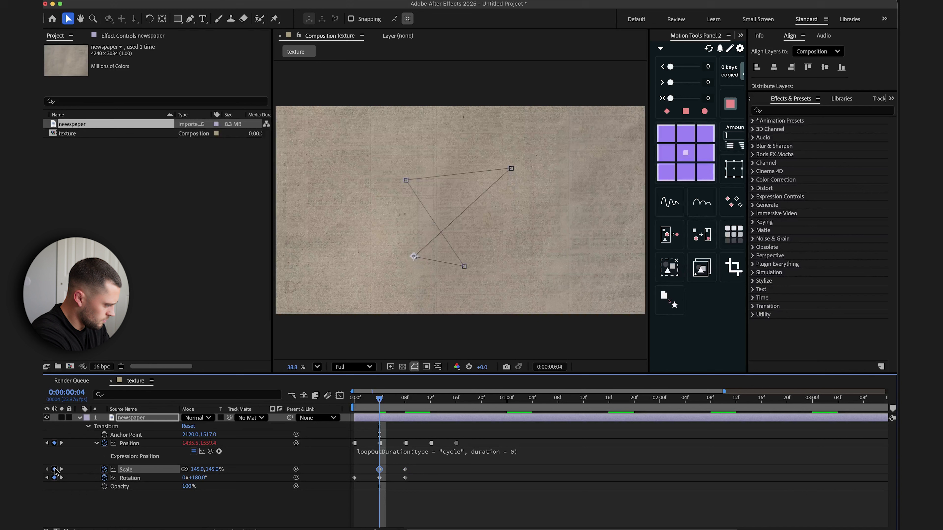
click(210, 469)
text(121)
key(Return)
drag(367, 398, 355, 398)
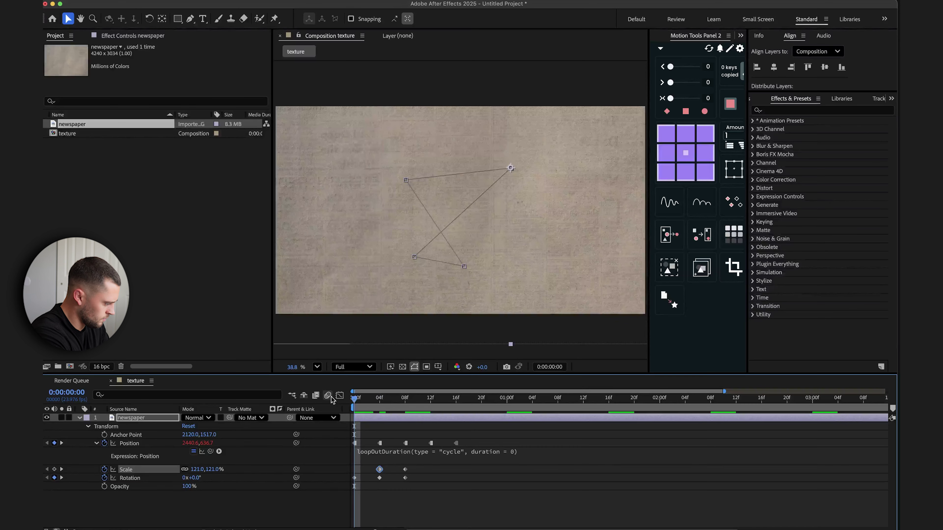
Step: Keyframe the newspaper layer's scale at 130% on frame 0
click(214, 469)
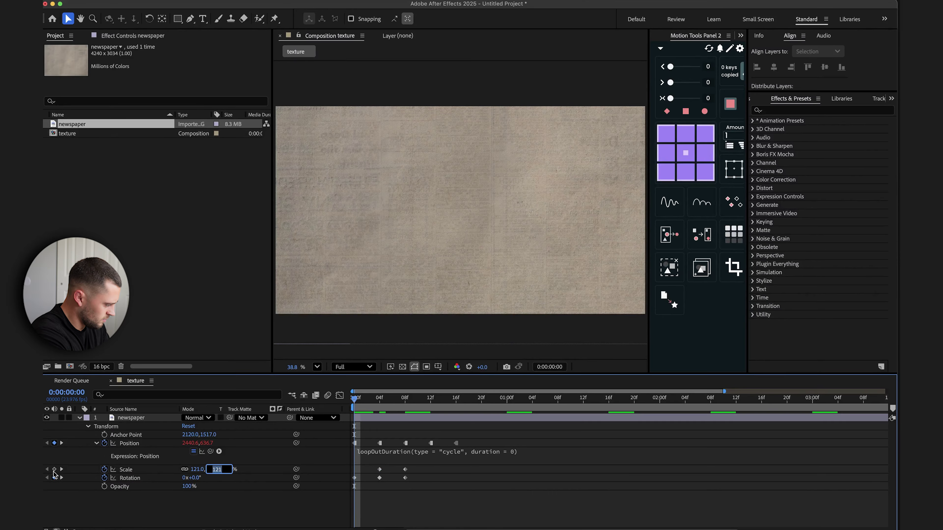
text(130)
key(Return)
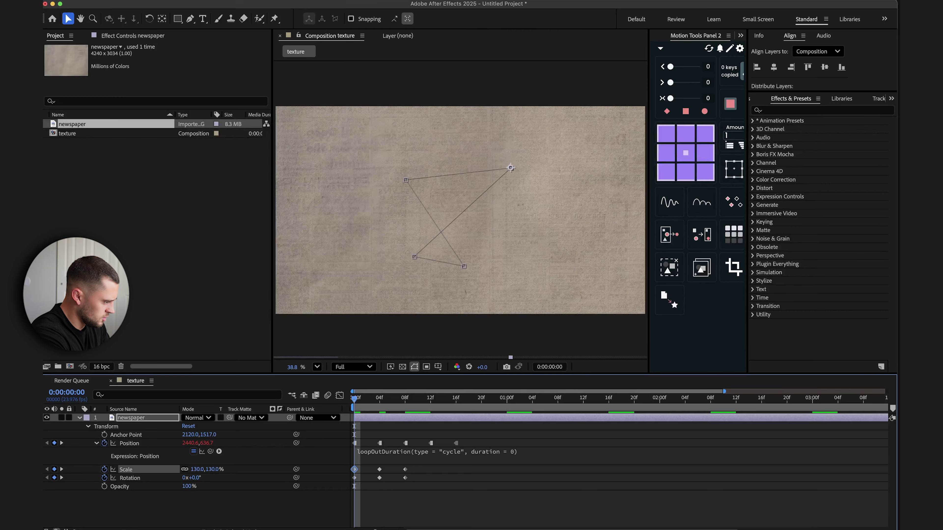
Step: At frame 12, shift the newspaper layer right to about 1914.8, 750.1, with rotation 354° and scale 131%
click(430, 400)
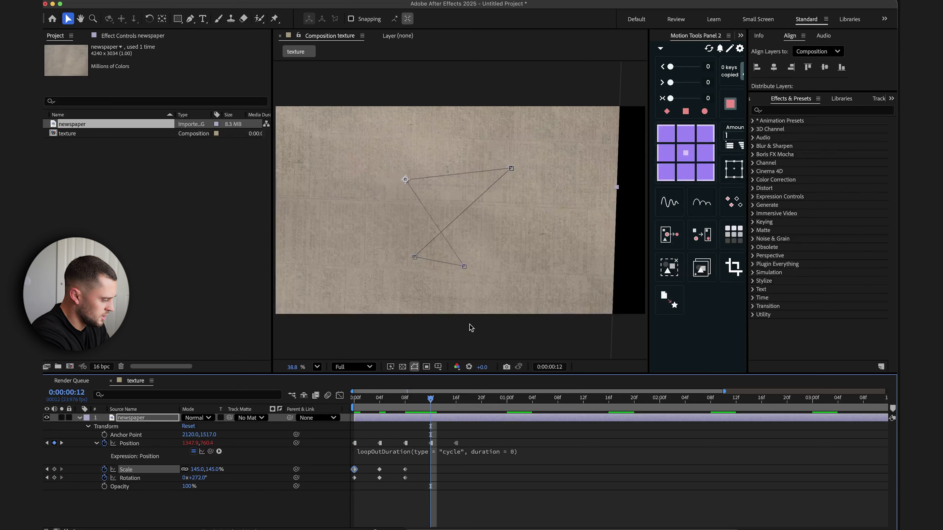
drag(371, 276, 426, 274)
drag(198, 479, 241, 480)
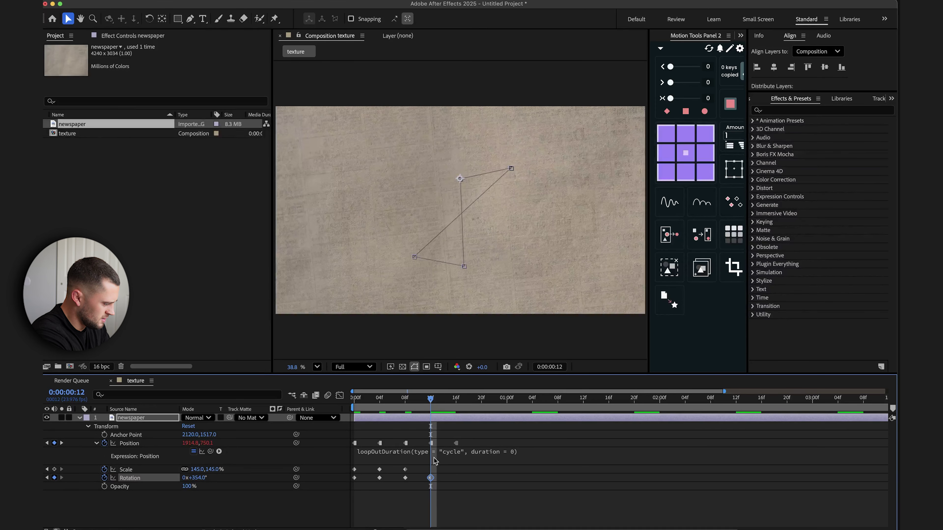
drag(222, 469, 210, 468)
Step: Copy the scale and rotation keyframes from frame 0 to frame 16
click(361, 469)
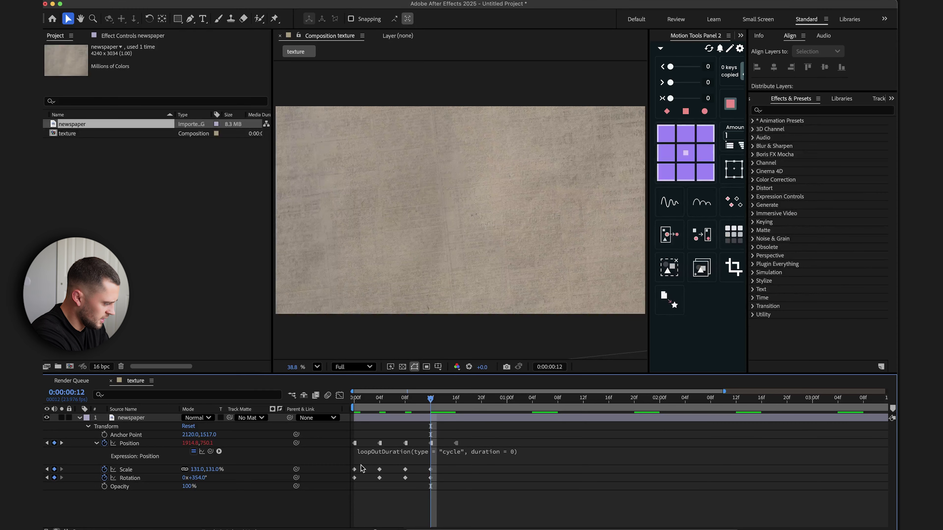
drag(361, 470, 351, 491)
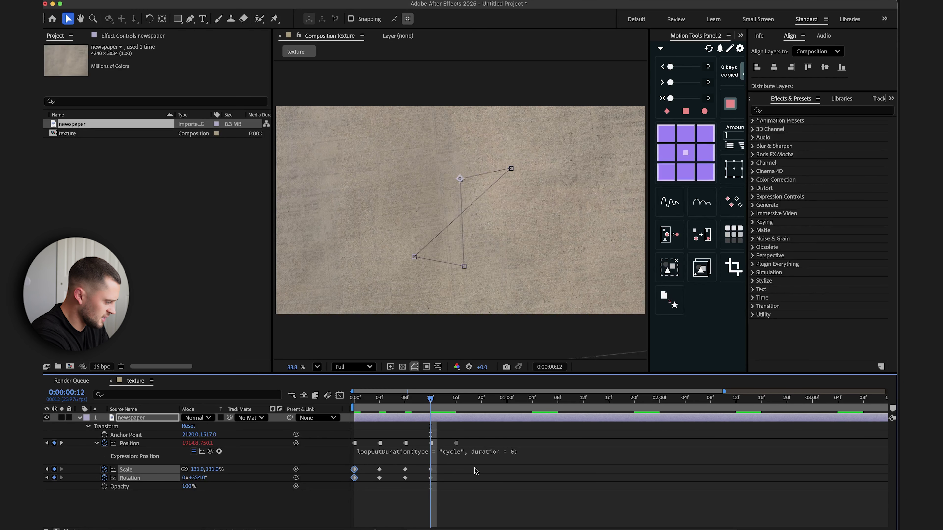
key(Page_Down)
key(Page_Down)
key(Page_Down)
key(Page_Down)
key(cmd+v)
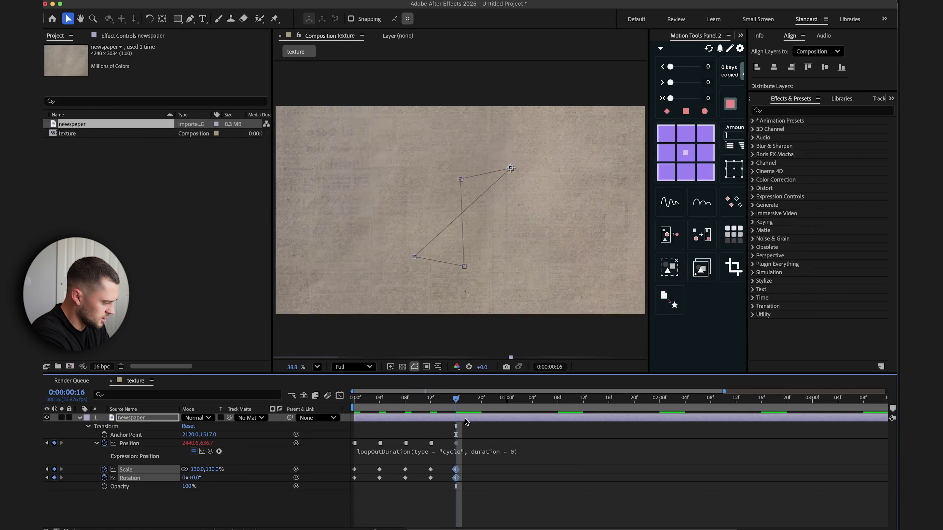
Step: Convert all of the newspaper layer's scale and rotation keyframes to hold keyframes
mouse_move(356, 465)
mouse_down()
mouse_move(355, 485)
mouse_move(355, 457)
mouse_up()
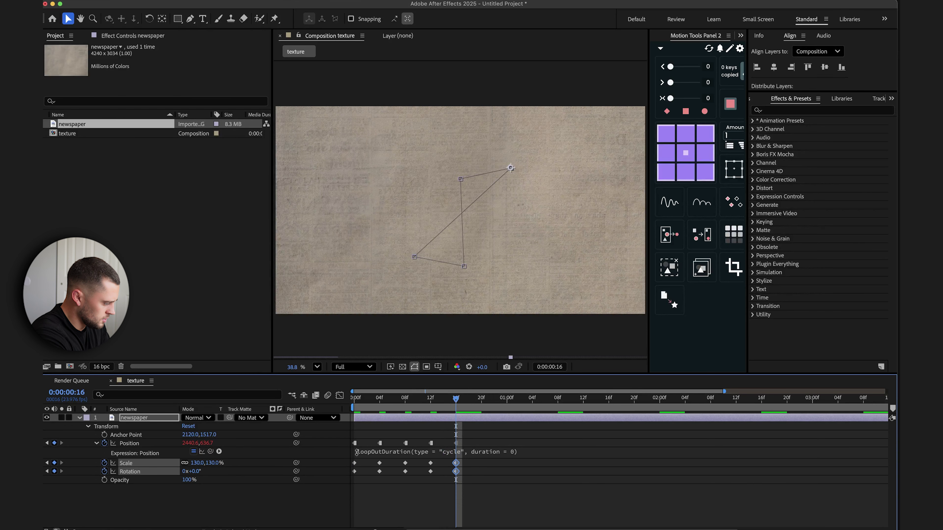
drag(491, 461, 354, 478)
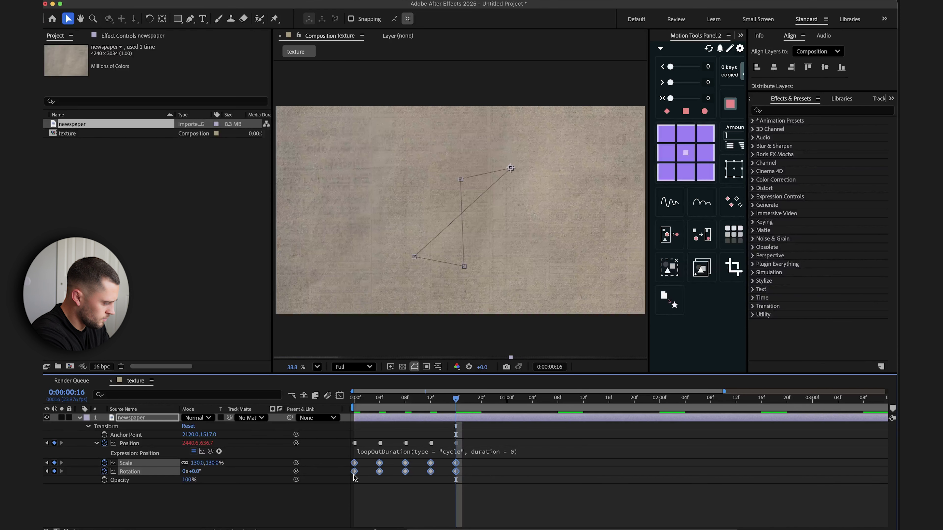
right_click(354, 477)
click(397, 479)
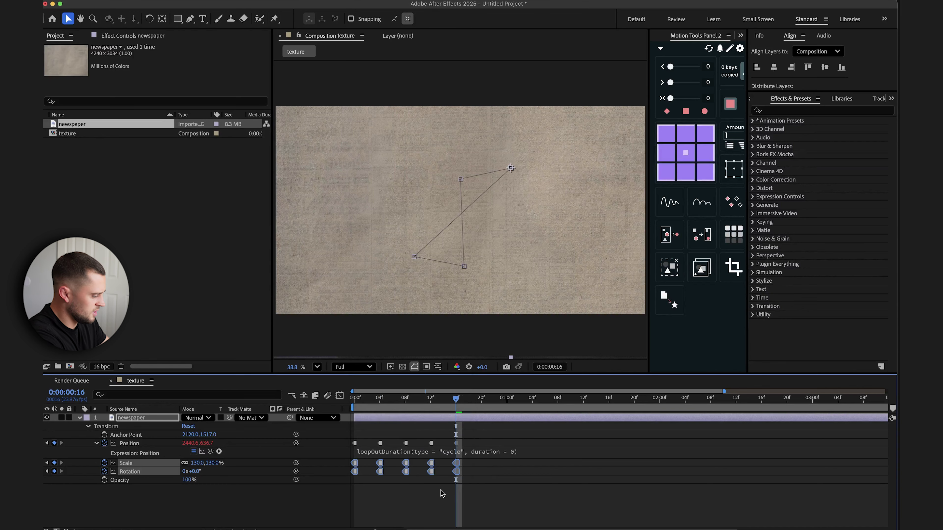
Step: Add the expression loopOutDuration(type = "cycle", duration = 0) to the newspaper layer's Scale and Rotation
alt+click(105, 463)
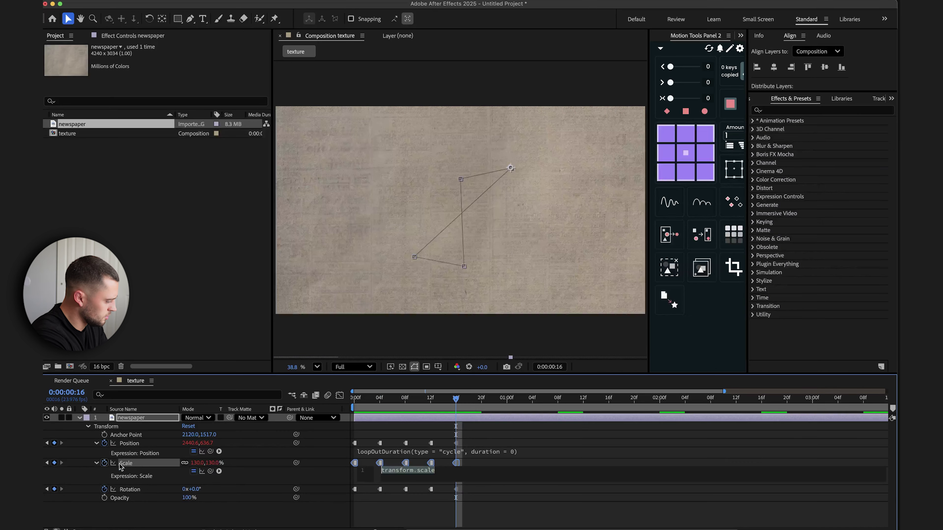
click(219, 471)
mouse_move(274, 483)
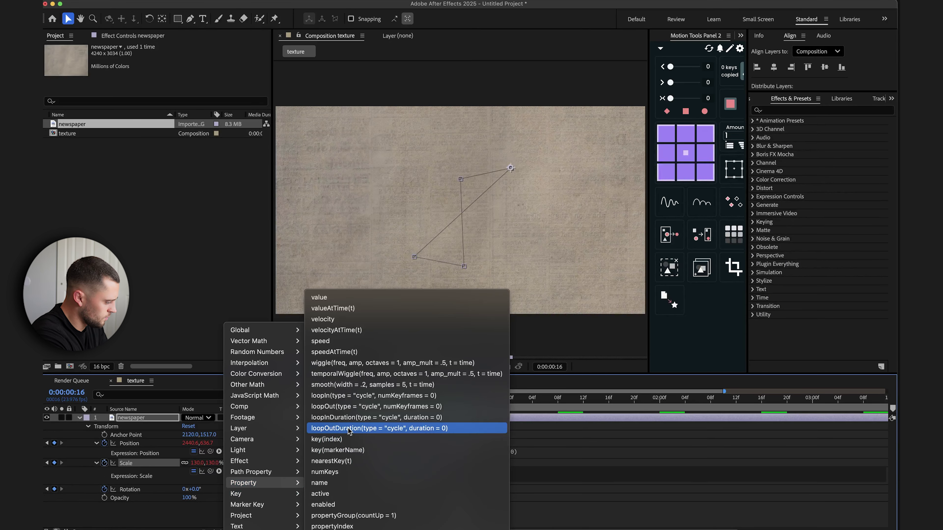
click(371, 486)
alt+click(104, 490)
click(219, 498)
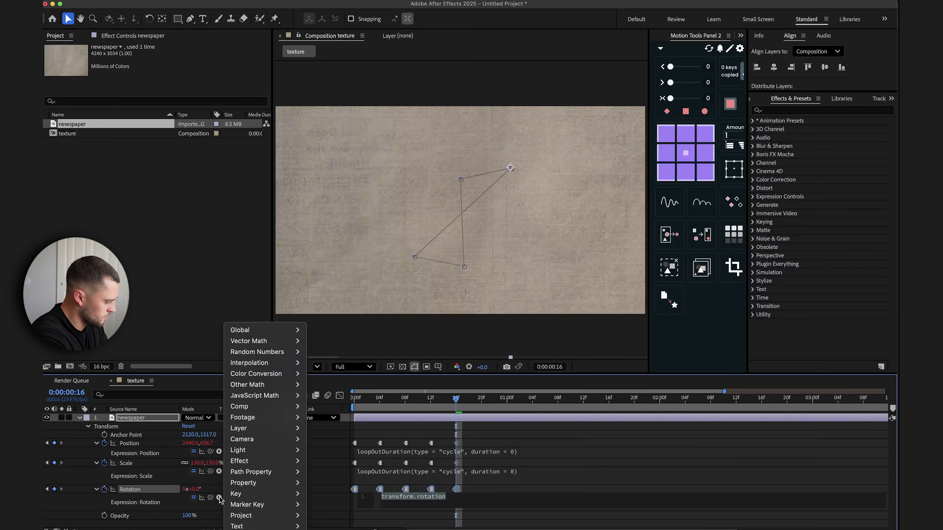
mouse_move(259, 482)
click(371, 428)
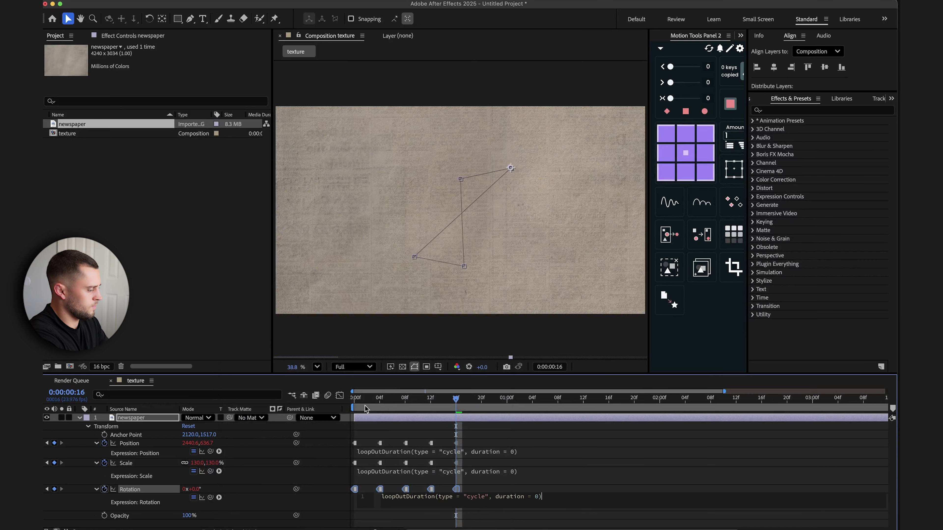
Step: Preview the looping animation from frame 0, check the poses on the individual keyframes, and deselect the layer
key(Home)
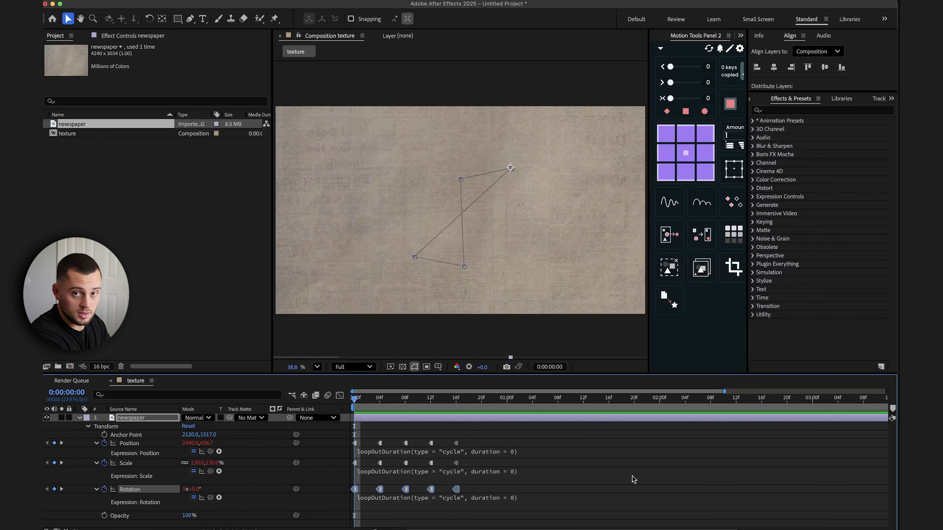
key(space)
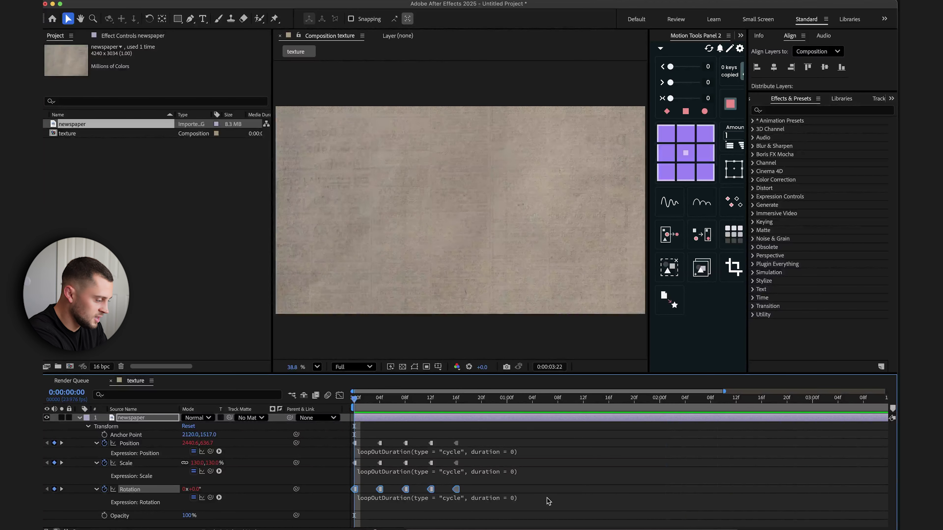
mouse_move(367, 399)
mouse_down()
mouse_move(388, 407)
mouse_move(354, 405)
mouse_up()
click(380, 405)
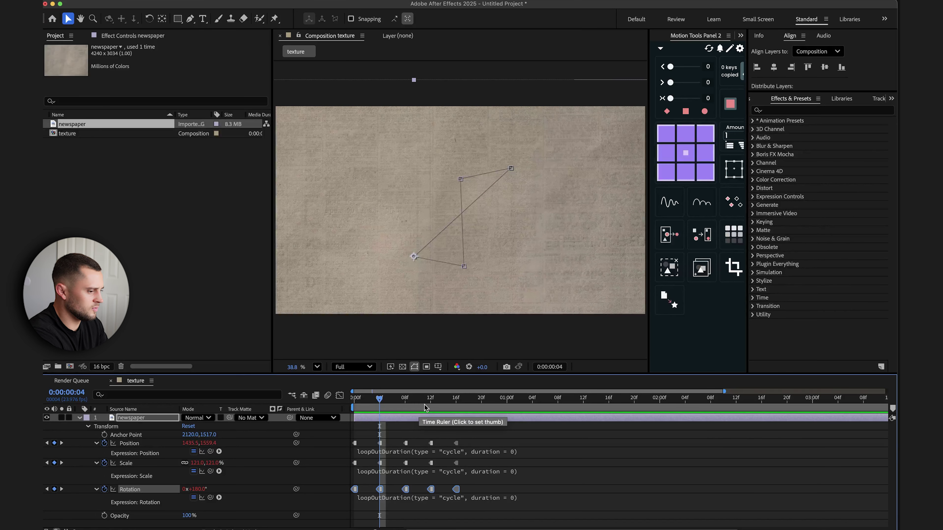
click(360, 405)
click(398, 404)
click(405, 404)
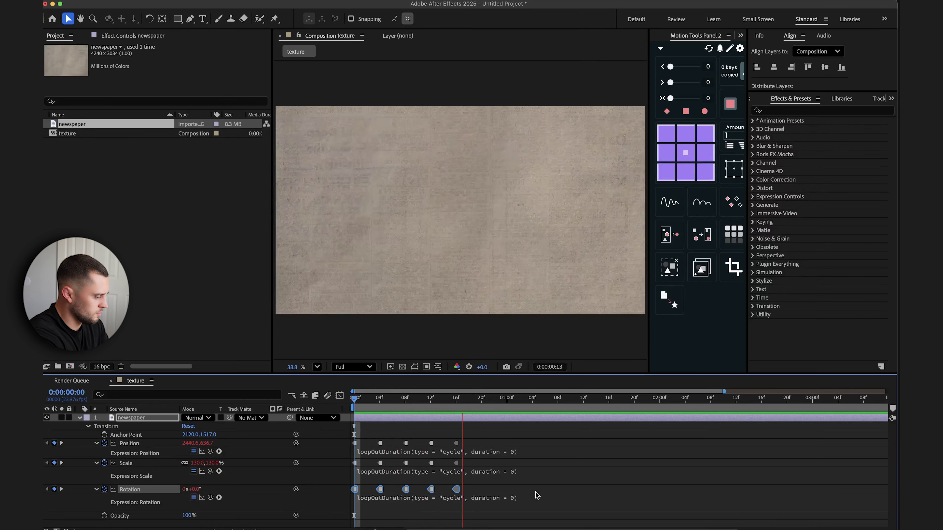
click(570, 468)
click(581, 443)
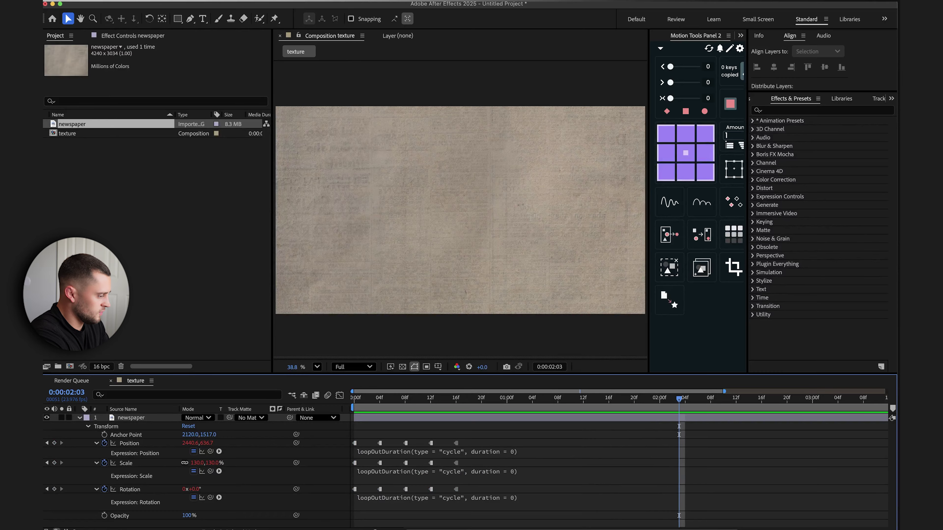
Step: Start the export of the finished texture composition
click(171, 0)
mouse_move(124, 0)
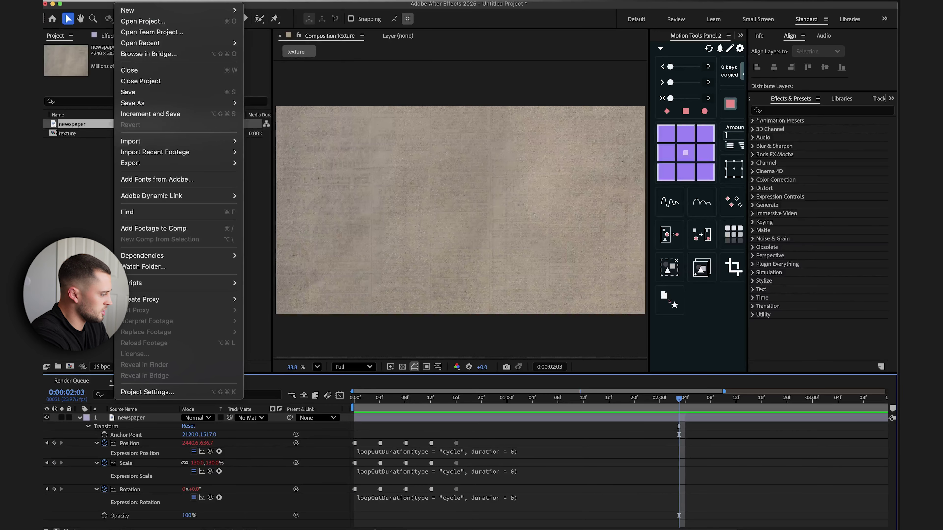
mouse_move(208, 163)
click(277, 175)
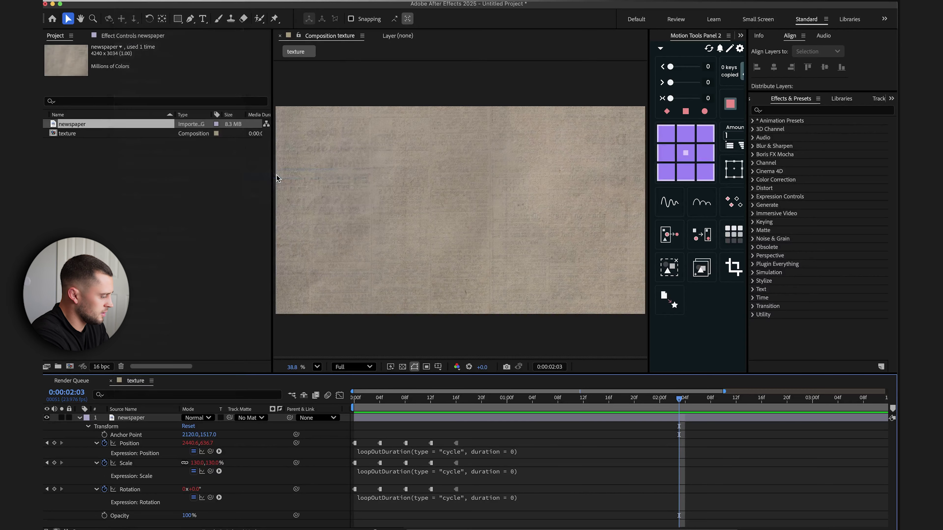